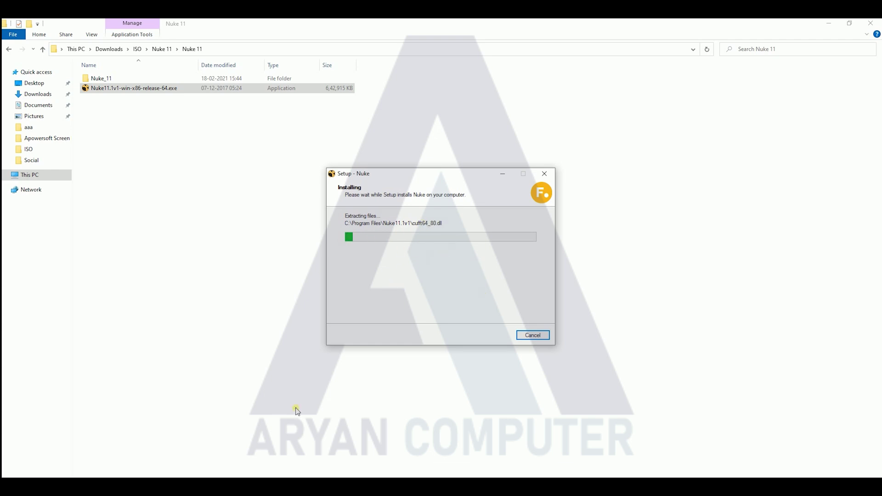
Check the progress of the Mari archive download in Free Download Manager, hide its details and minimise the window
click(321, 488)
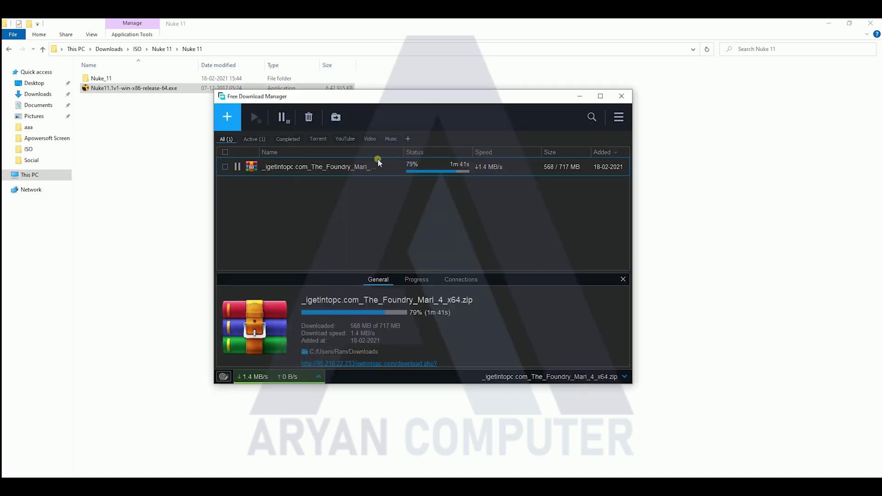
click(357, 171)
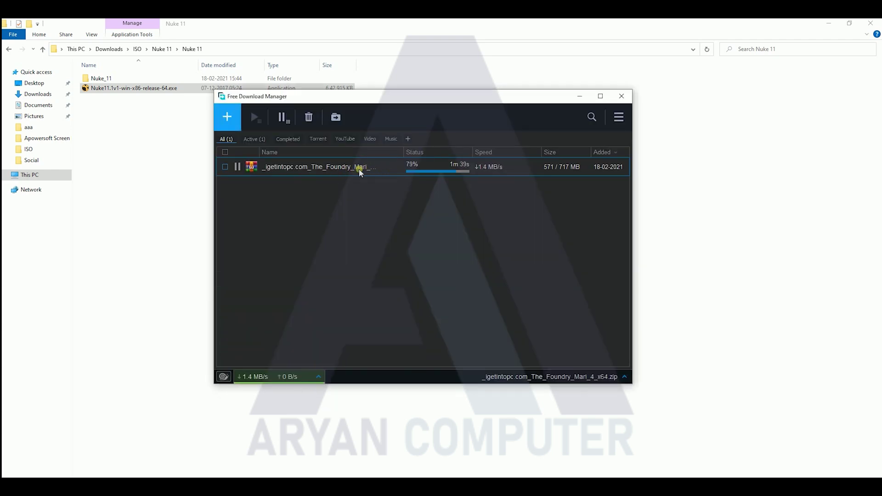
click(581, 98)
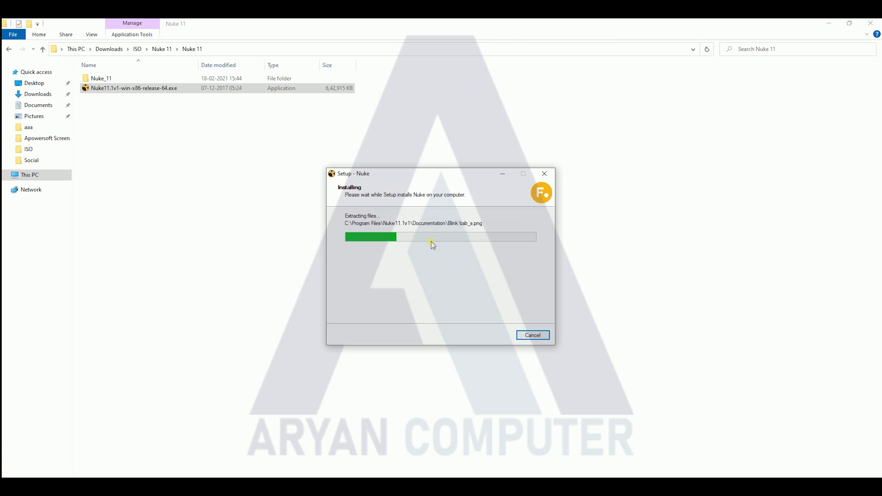
Open the Nuke_11 folder and review the Virus & threat protection settings in Windows Security
double_click(114, 76)
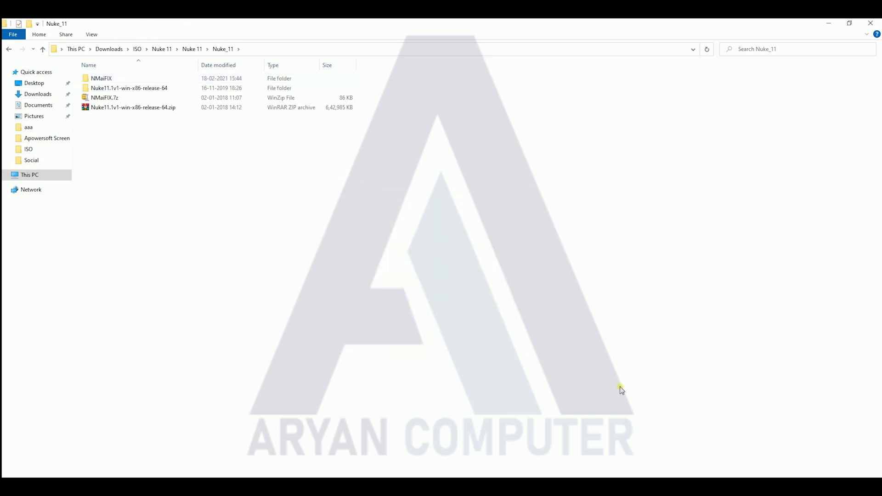
click(770, 487)
click(769, 451)
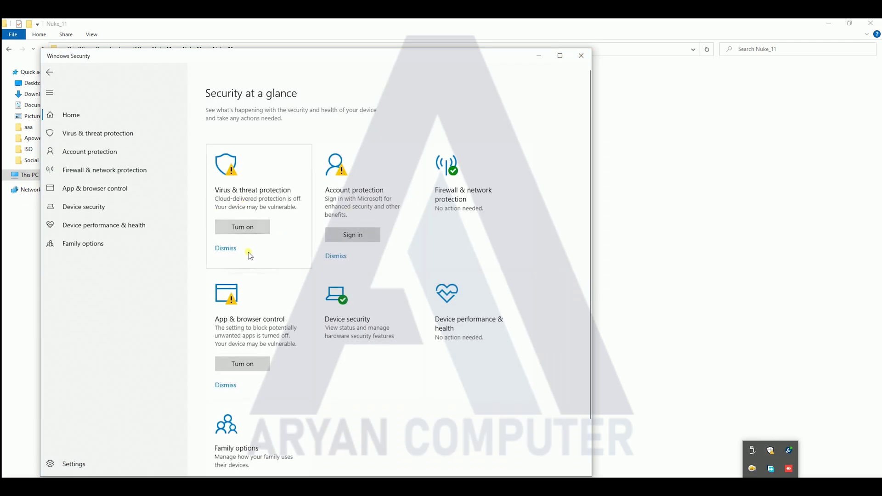
click(85, 134)
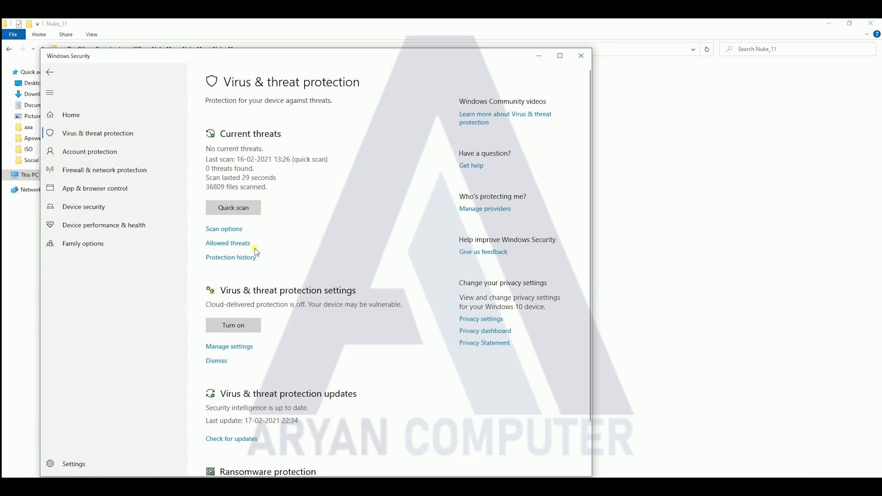
click(238, 347)
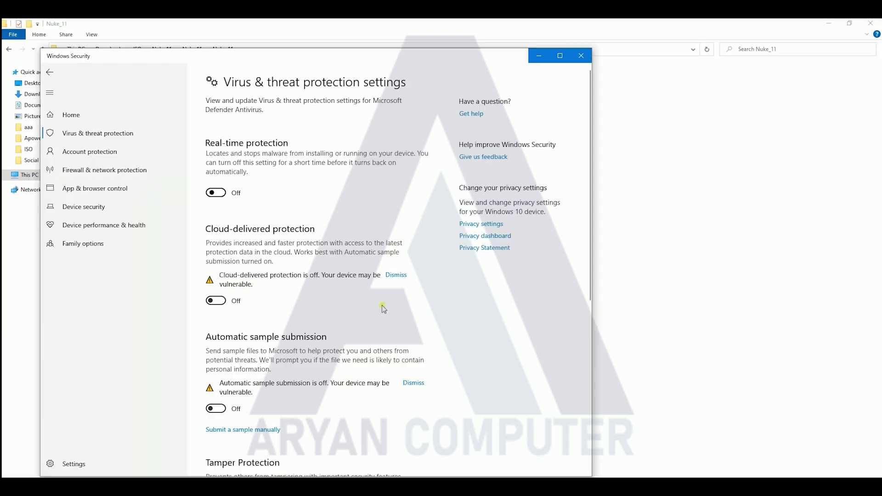
scroll(226, 299, down, 5)
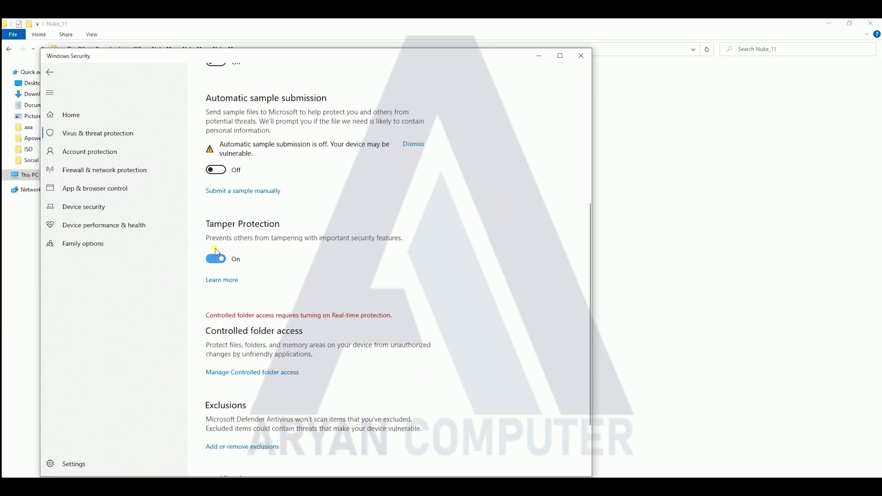
scroll(248, 227, up, 5)
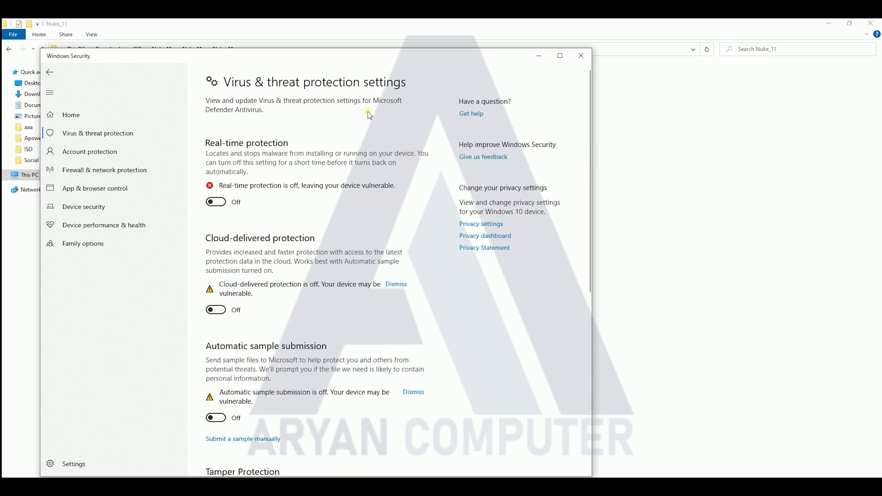
click(539, 57)
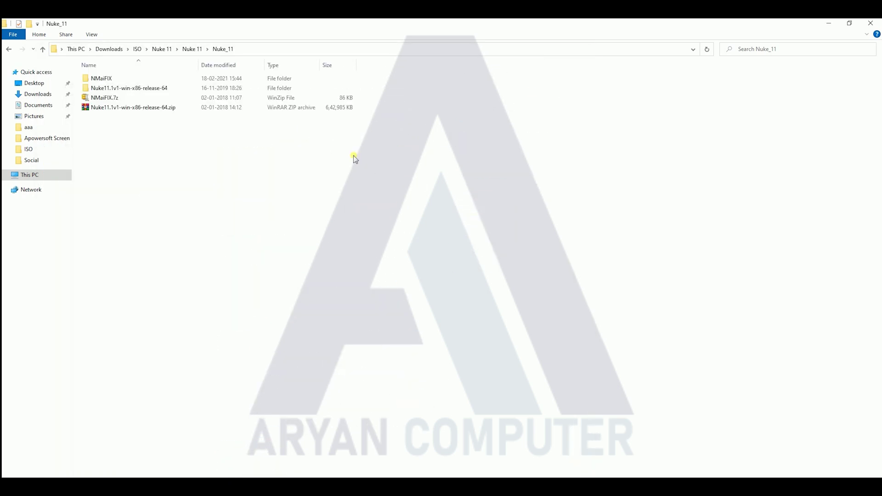
Open the NMaiFIX folder, select Nuke Patcher.exe and finish the Nuke setup wizard
double_click(94, 79)
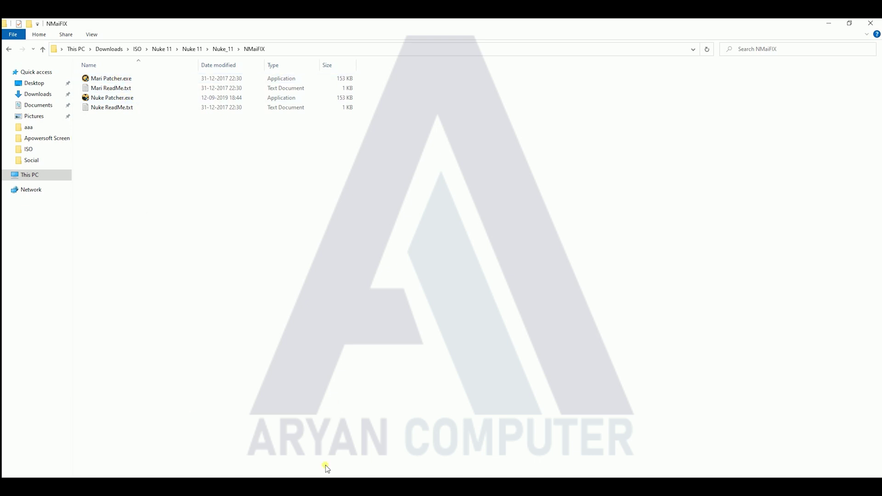
click(120, 98)
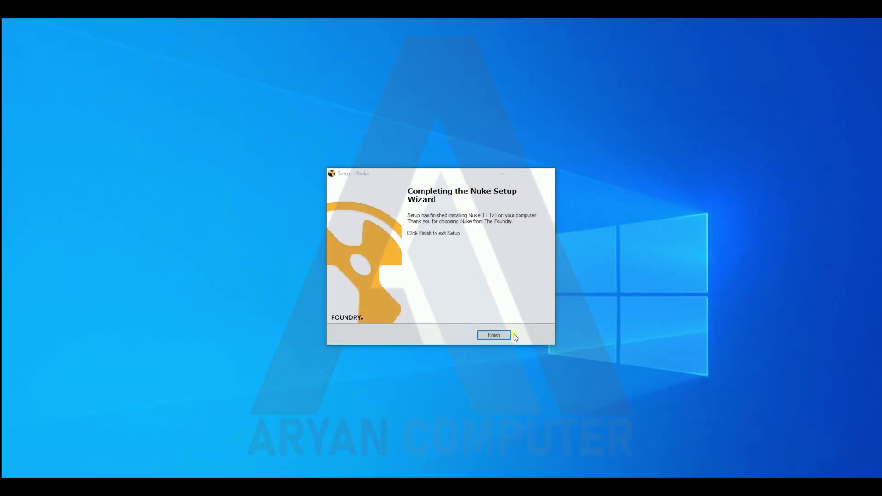
click(498, 336)
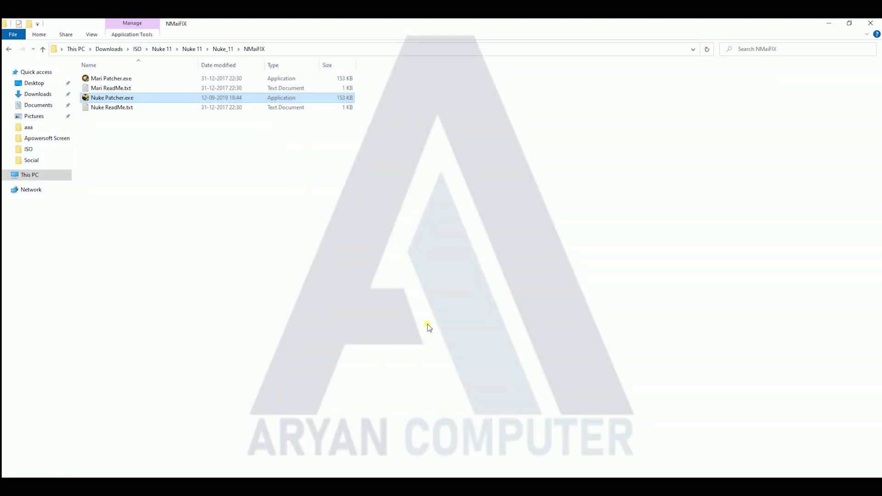
Run Nuke Patcher.exe on nuke-11.1.1.dll in C:\Program Files\Nuke11.1v1
right_click(118, 99)
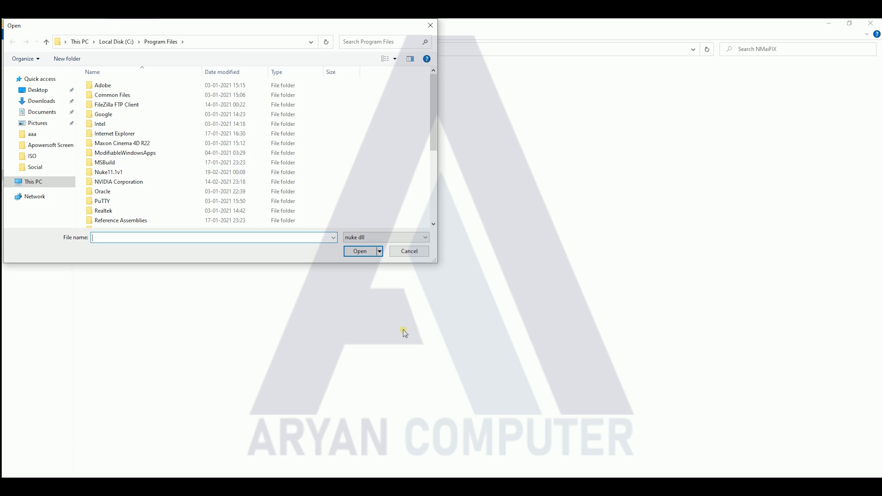
drag(252, 28, 510, 93)
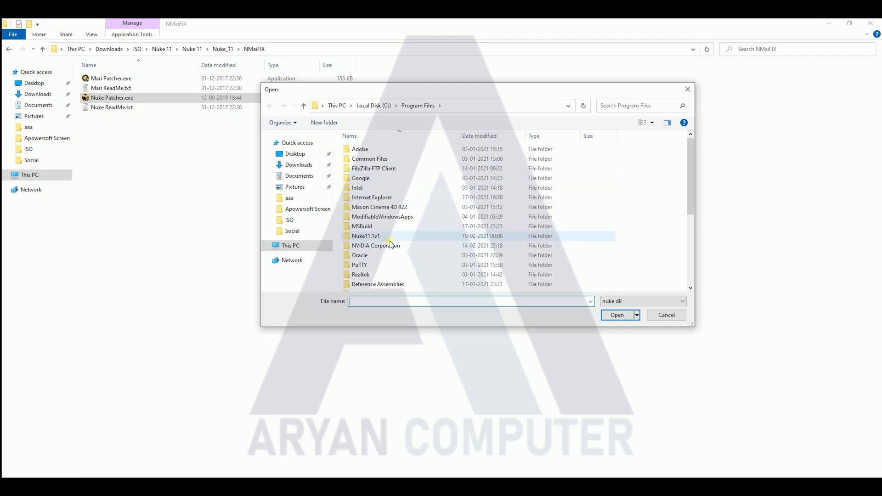
click(363, 238)
double_click(362, 238)
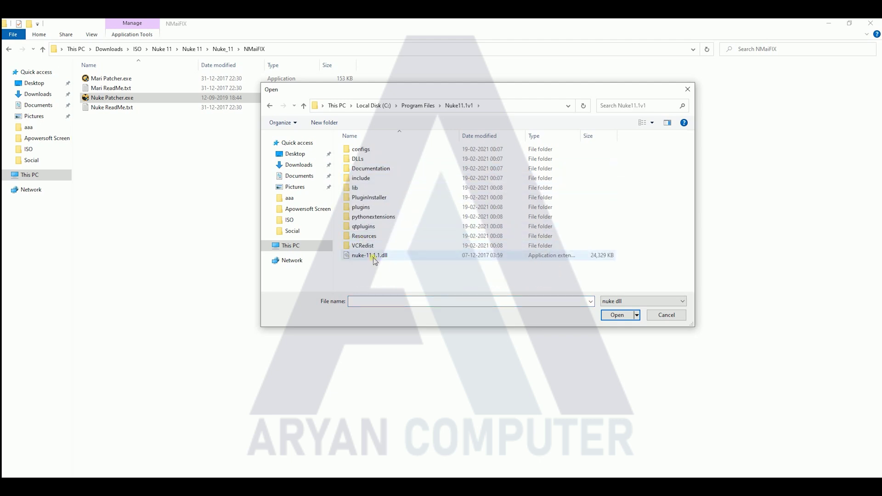
double_click(375, 256)
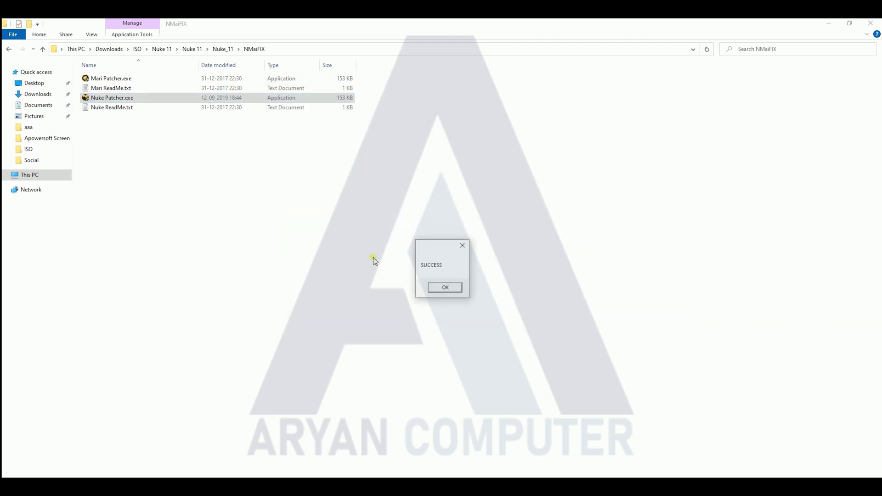
click(448, 288)
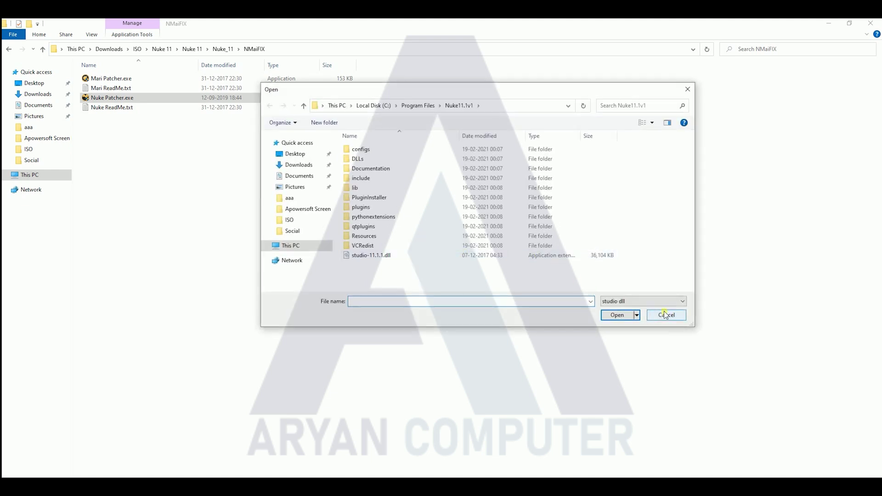
Choose studio-11.1.1.dll in the Nuke11.1v1 folder for the patcher and accept its messages
double_click(387, 258)
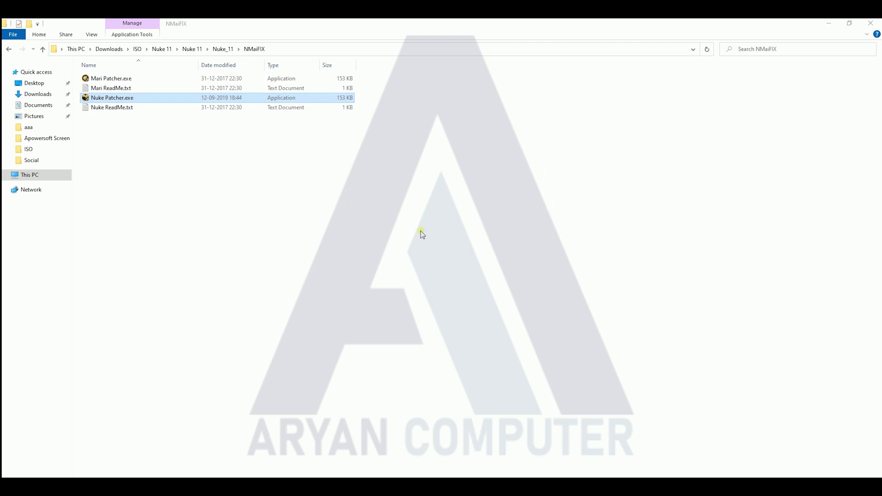
click(451, 289)
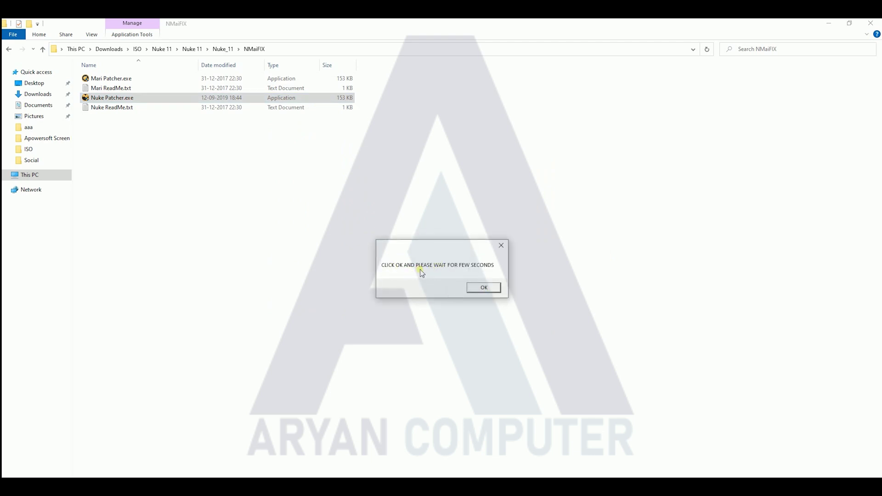
click(484, 289)
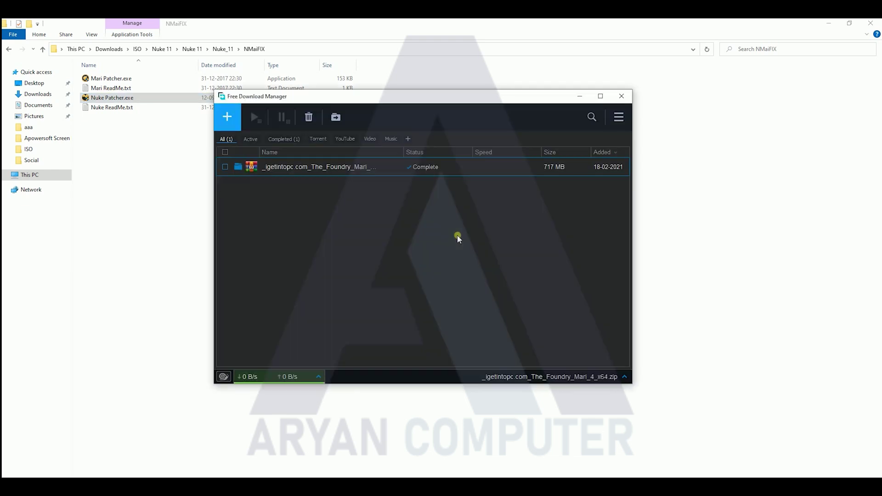
Remove the completed Mari download from the Free Download Manager list and close the window
click(225, 167)
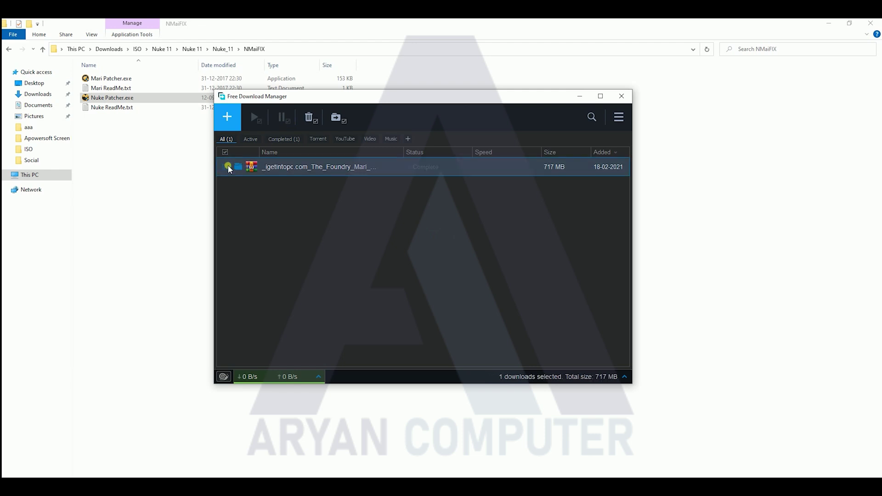
click(309, 117)
click(621, 96)
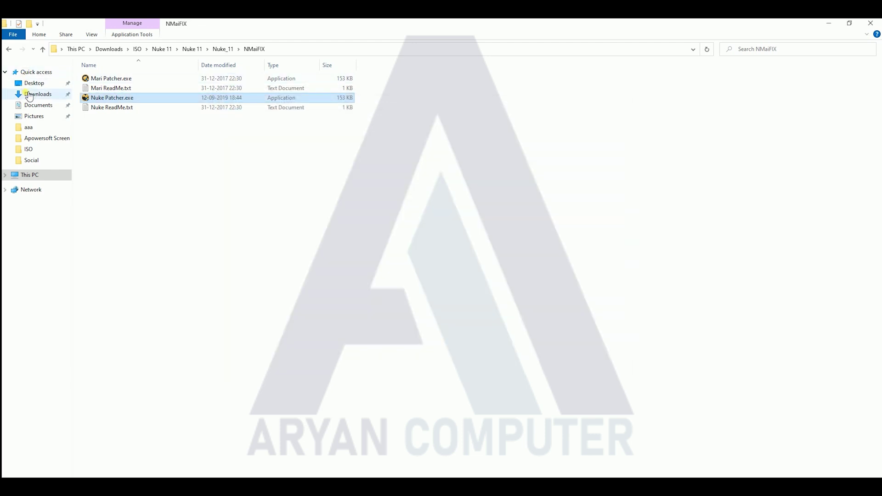
Open the Downloads folder and close the patcher's completion message
click(54, 96)
click(119, 92)
right_click(119, 92)
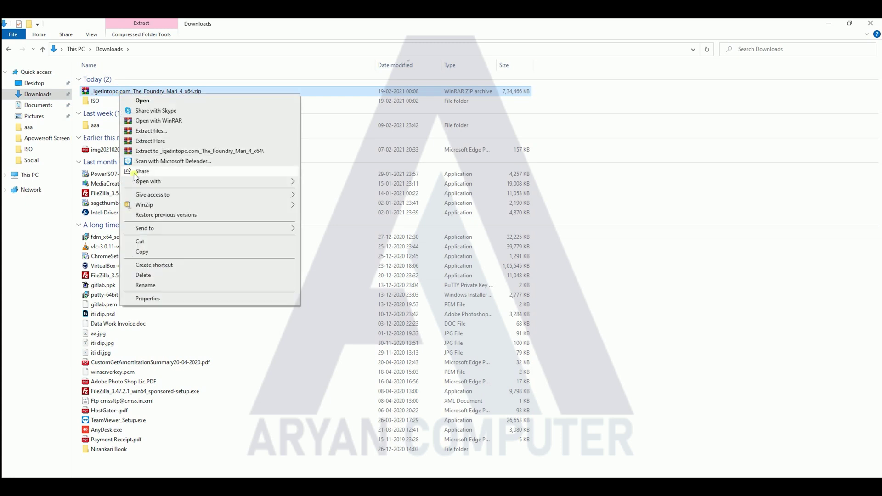
click(425, 278)
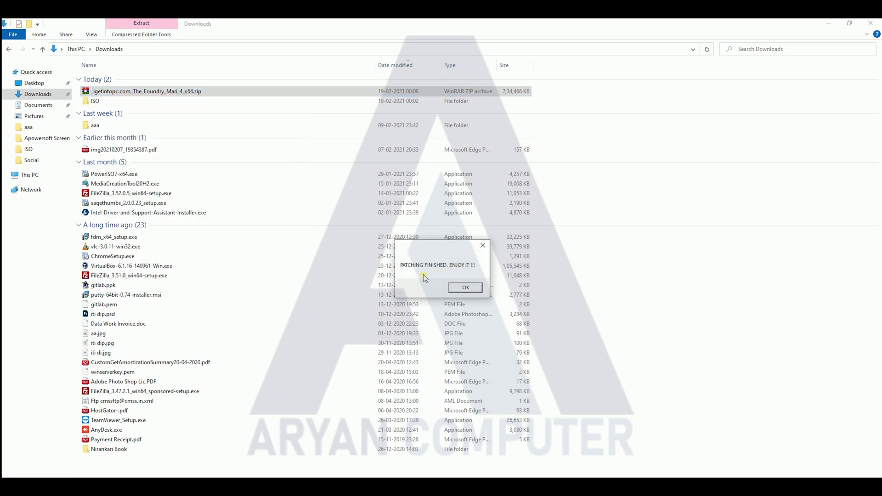
click(464, 290)
Transfer _igetintopc.com_The_Foundry_Mari_4_x64.zip from Downloads to ISO\Nuke 11 and extract it into a folder of the same name
right_click(151, 91)
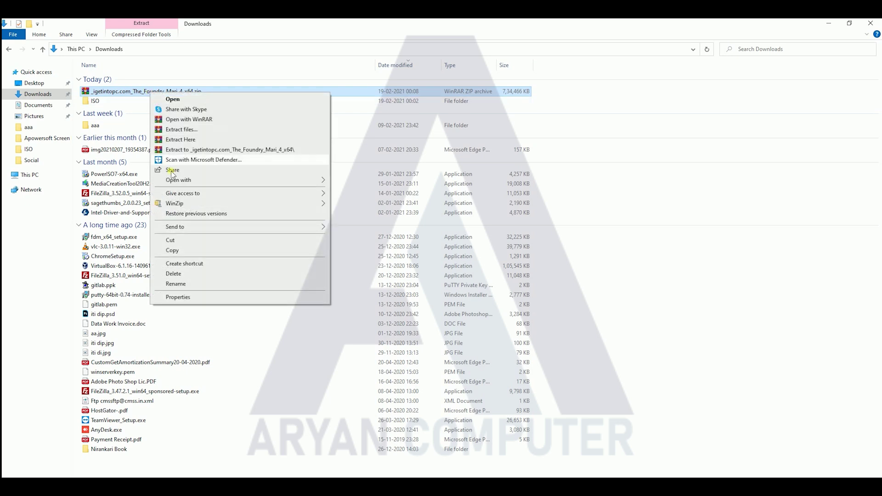
click(138, 227)
double_click(94, 101)
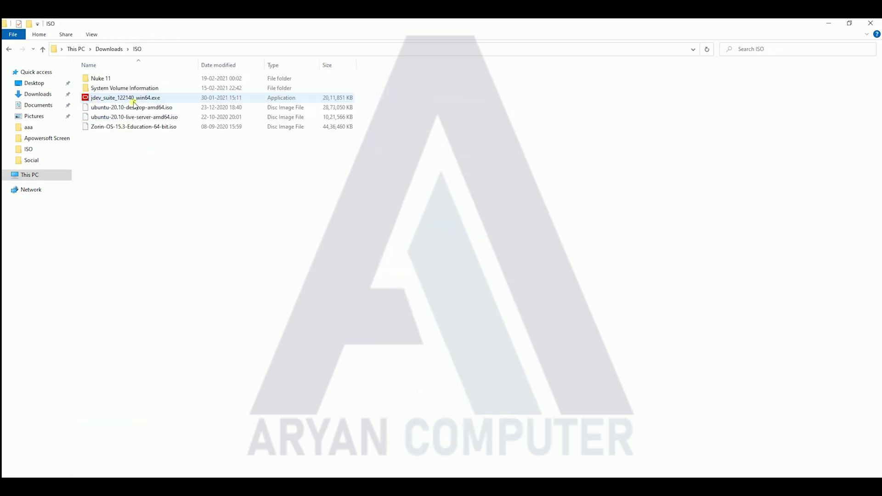
double_click(108, 78)
right_click(139, 135)
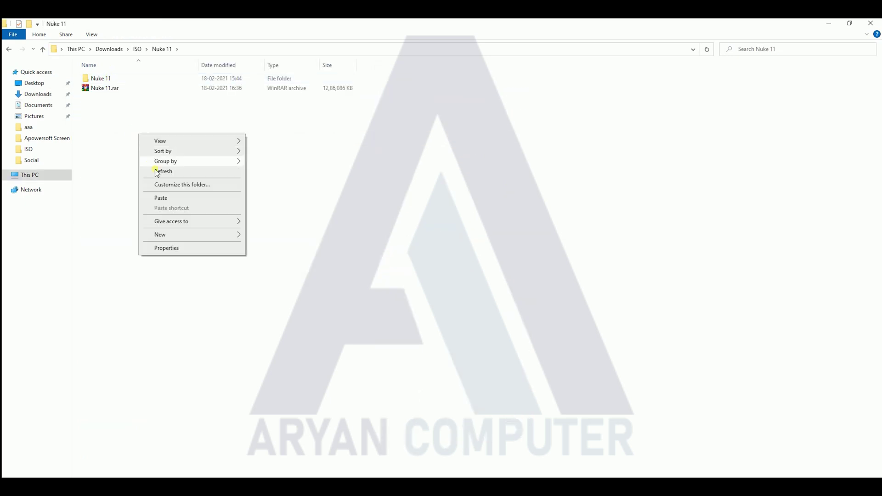
click(161, 196)
right_click(163, 101)
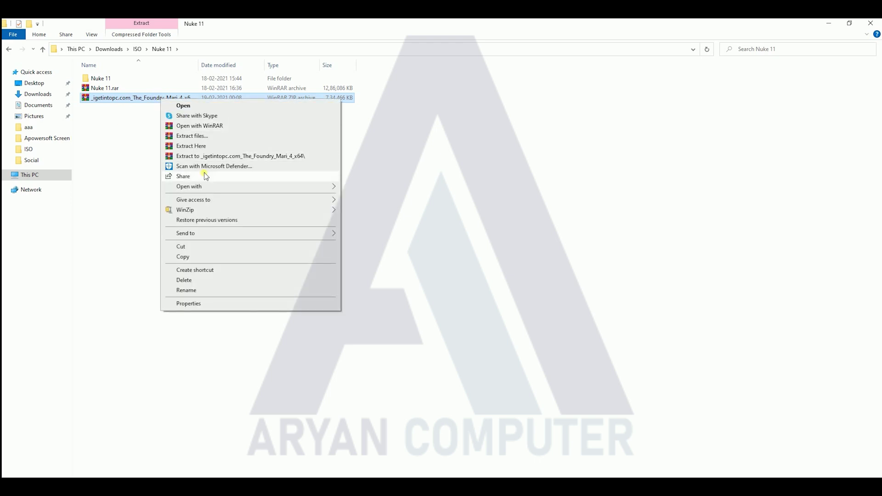
click(228, 154)
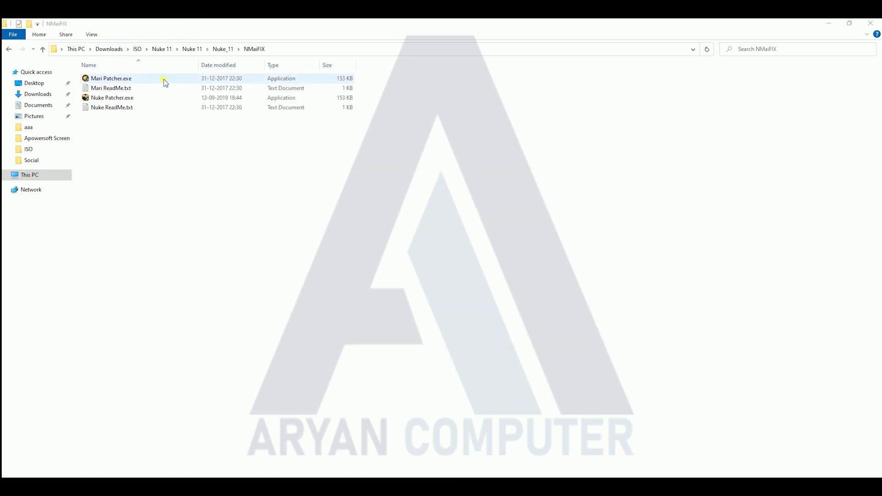
click(125, 81)
right_click(124, 81)
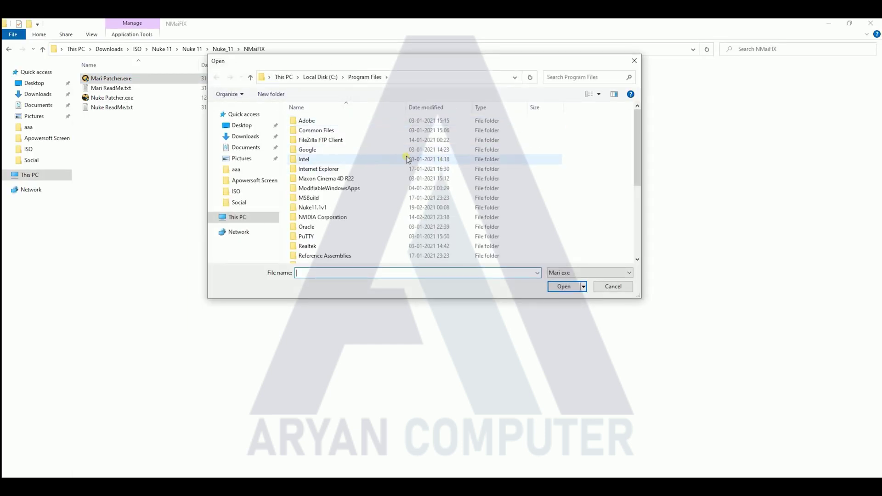
scroll(350, 225, down, 5)
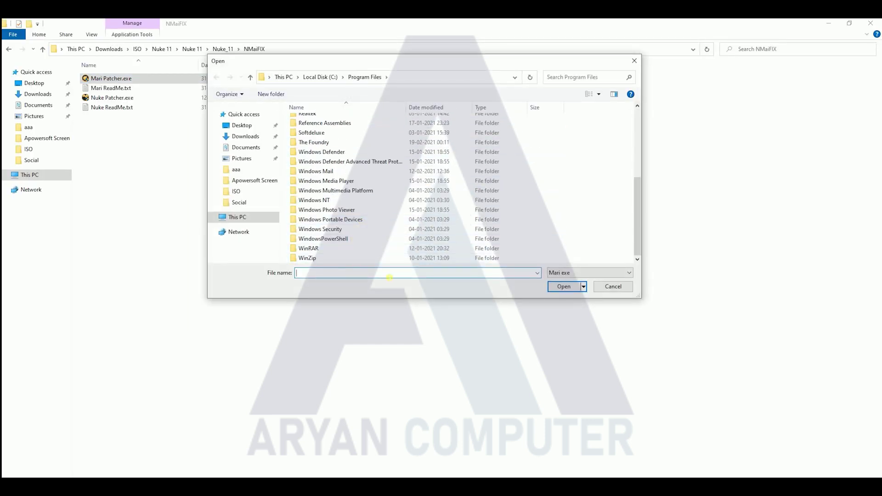
click(634, 61)
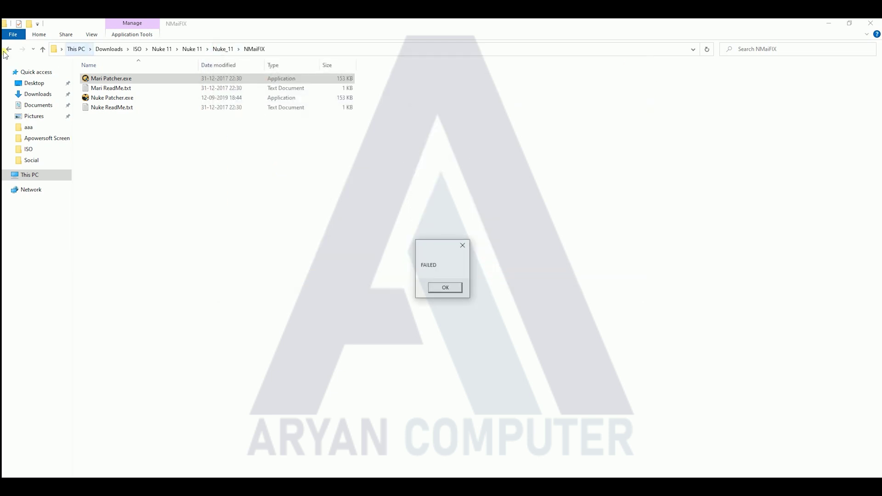
click(445, 288)
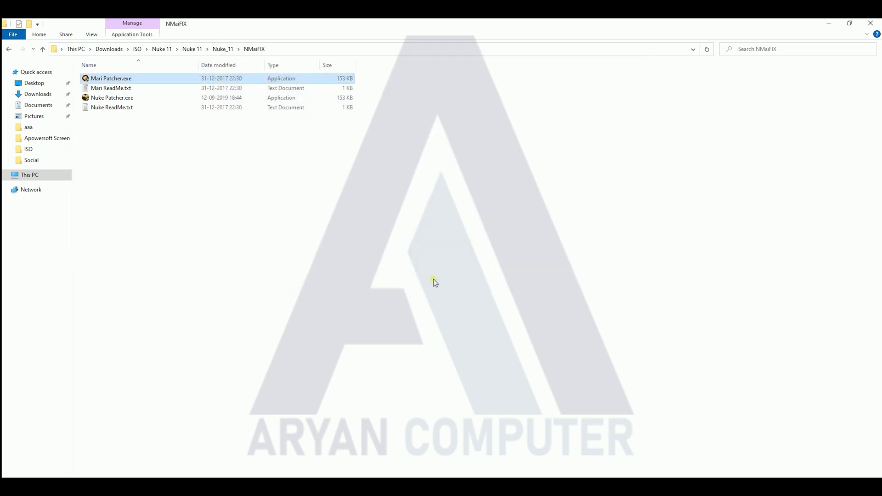
Return to the inner Nuke 11 folder holding the installer, close the file window and refresh the desktop
click(11, 49)
click(10, 50)
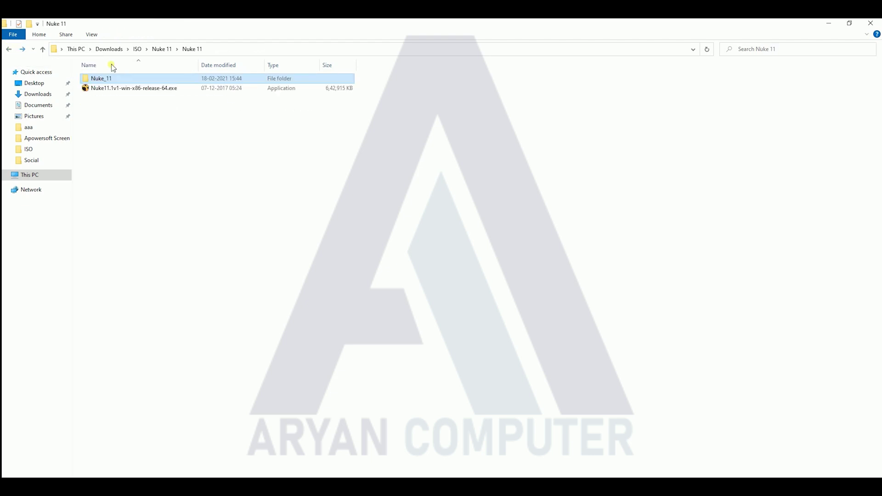
click(134, 88)
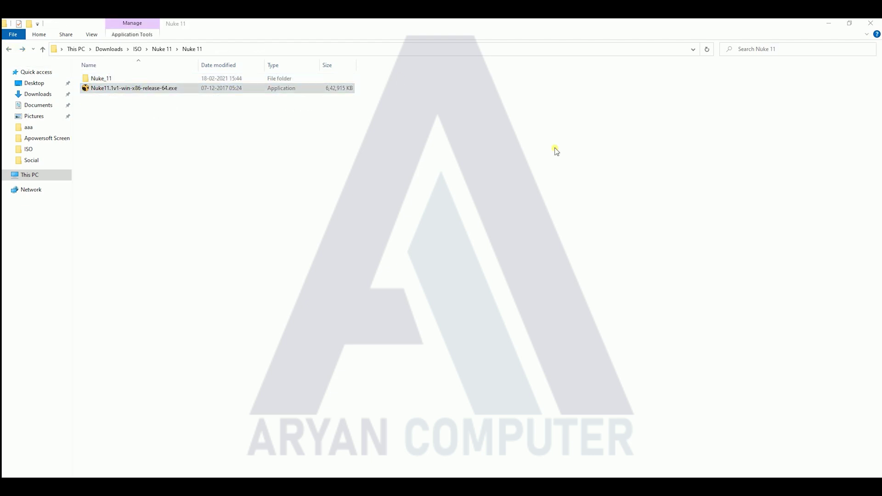
click(870, 23)
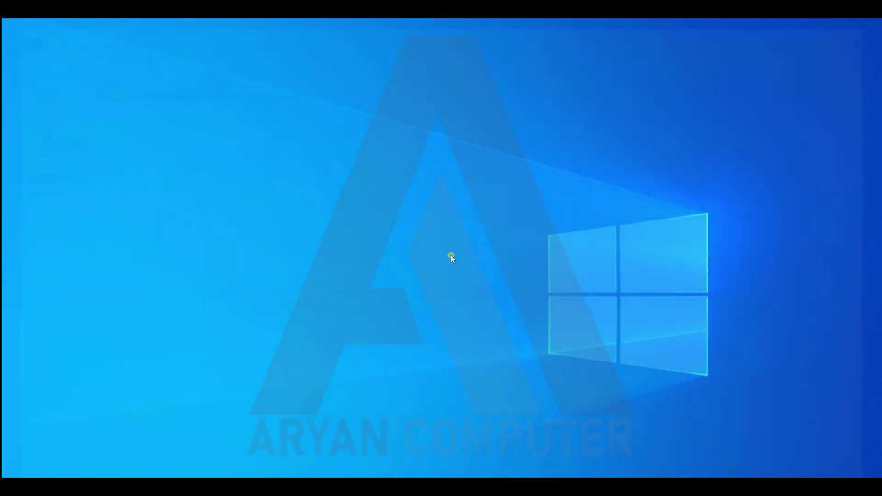
right_click(417, 134)
click(437, 161)
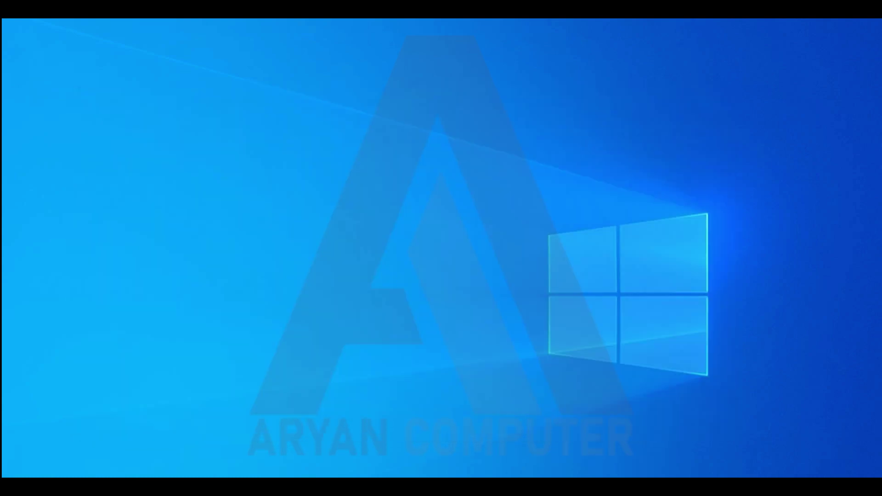
Launch Nuke11.1v1, open its File commands and try to maximize the program window
key(super)
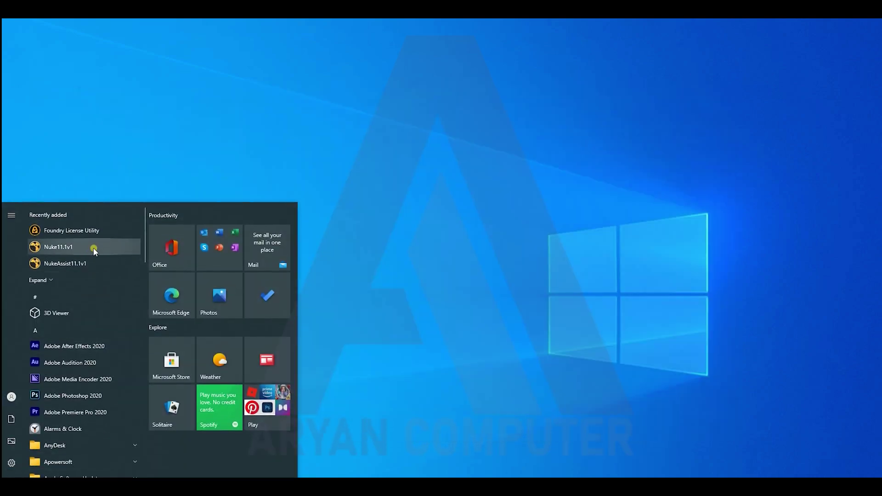
click(91, 249)
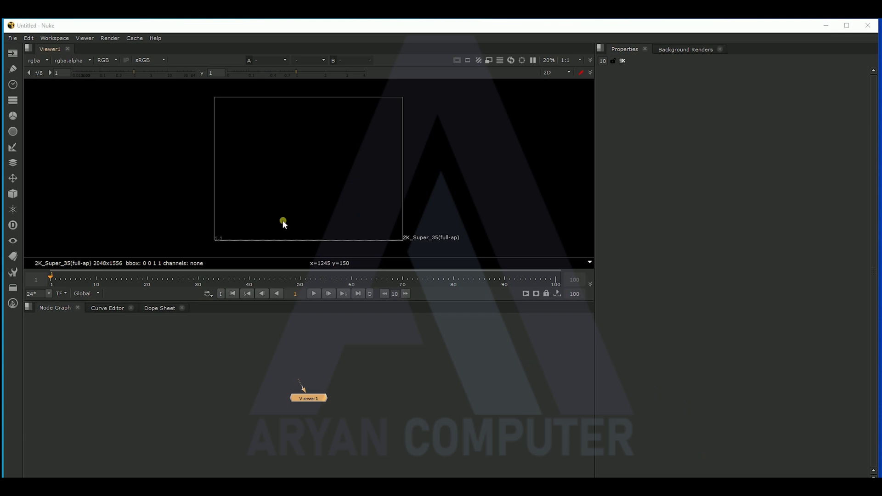
click(12, 37)
click(25, 47)
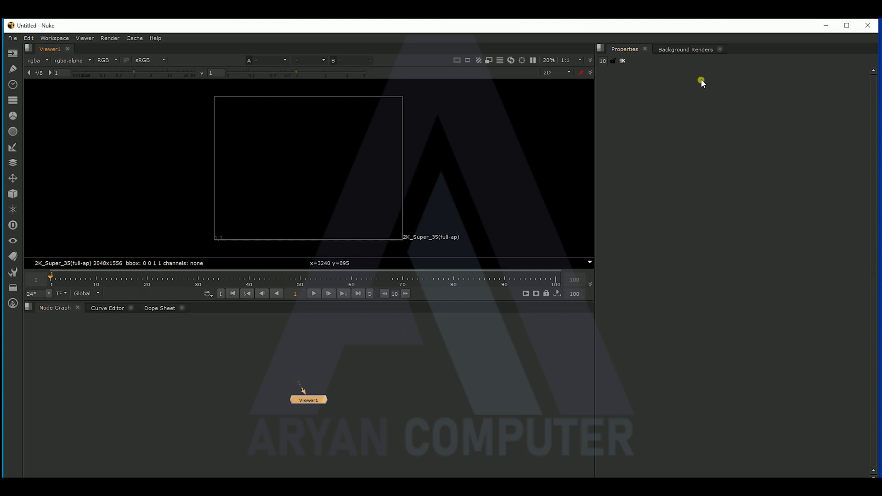
click(847, 26)
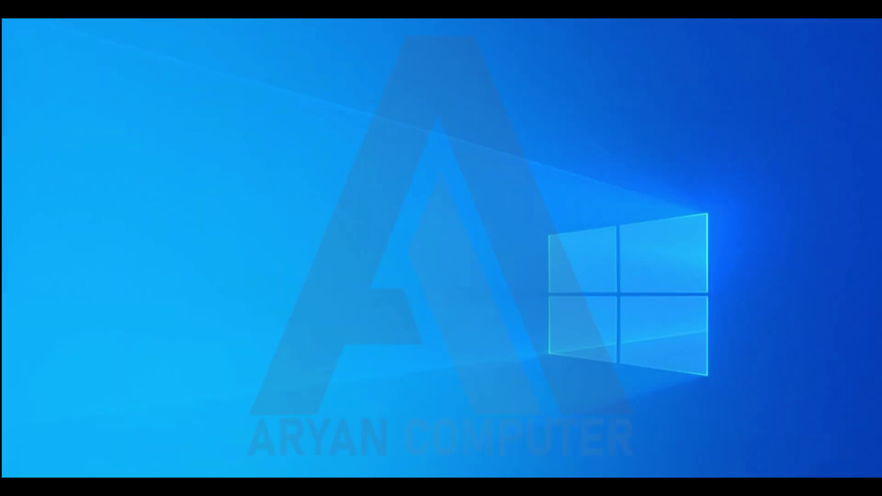
Launch Nuke11.1v1 again and decline restoring the autosaved untitled script
key(super)
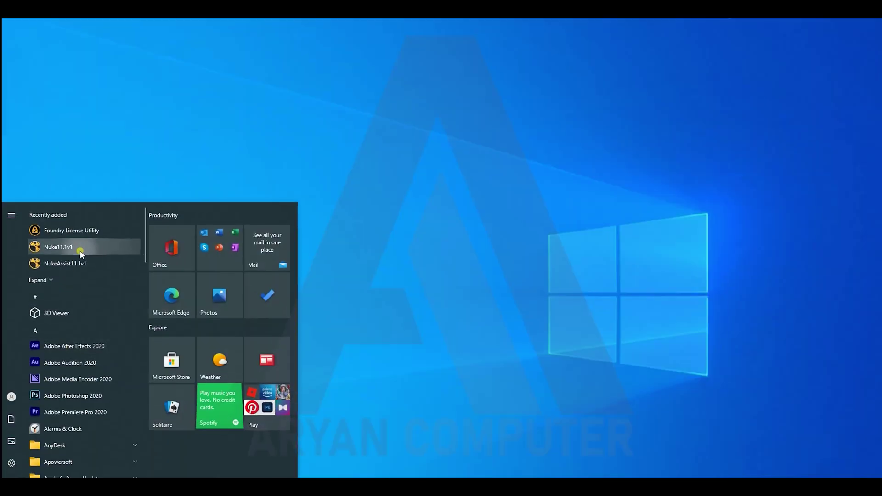
click(81, 248)
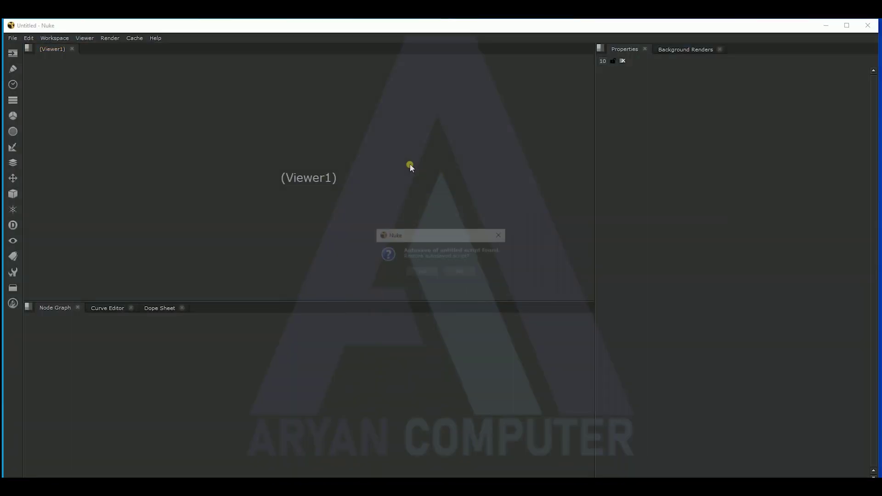
click(461, 274)
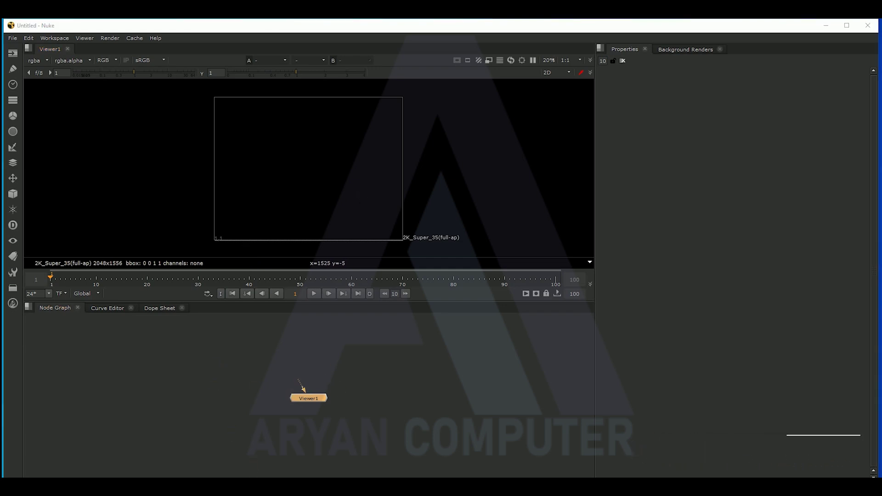
Bring Ngorongoro_2.jpg from Downloads into the Node Graph as a Read node and connect it to Viewer1
key(super+e)
click(245, 113)
drag(344, 119, 225, 409)
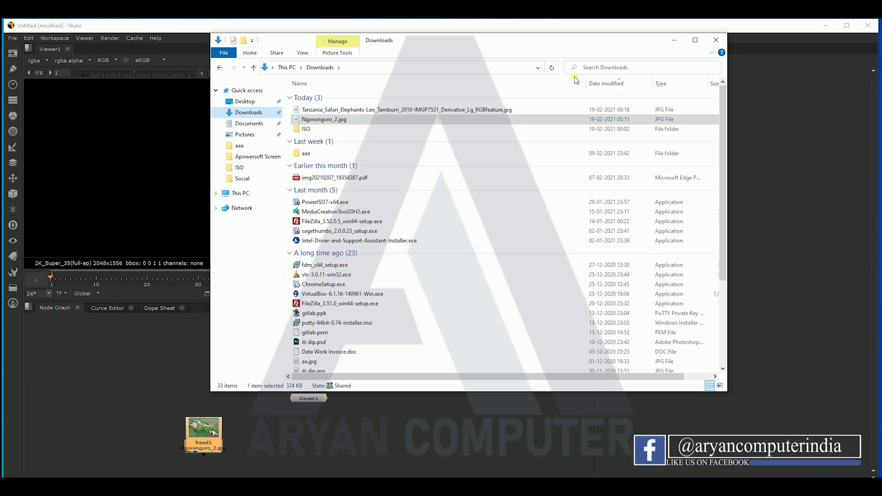
click(675, 40)
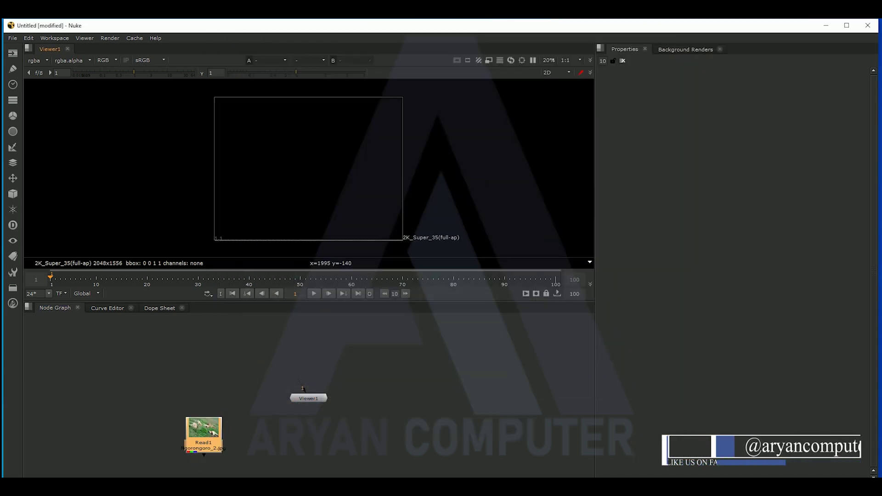
drag(212, 442, 271, 352)
drag(304, 401, 260, 363)
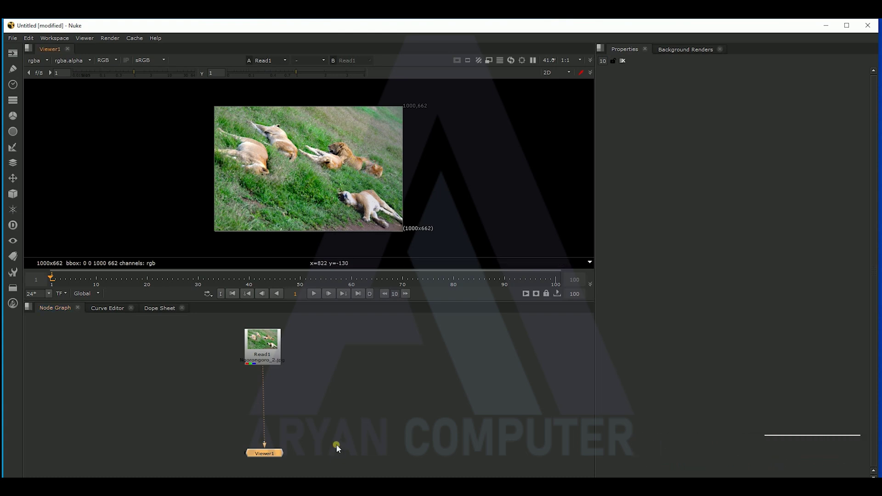
Bring the Tanzania Safari Elephants JPG from Downloads into the Node Graph and place its Read node beside Read1
click(352, 486)
drag(349, 110, 191, 365)
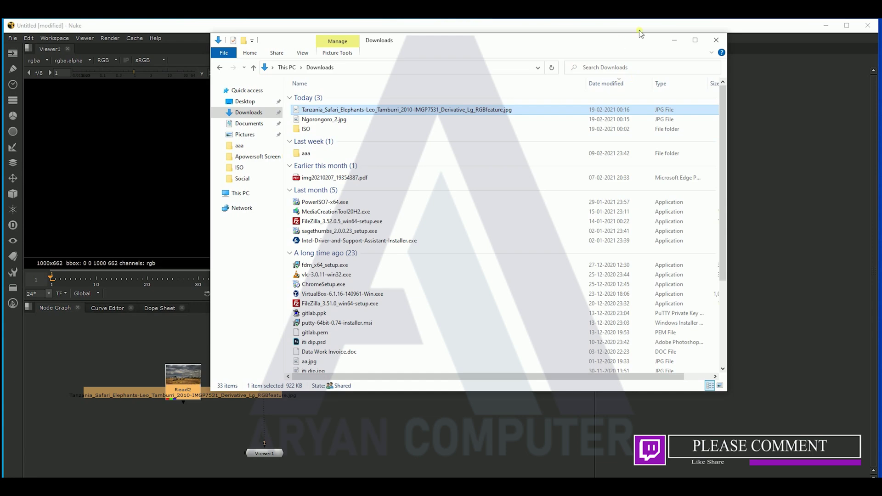
click(674, 40)
drag(201, 377, 404, 341)
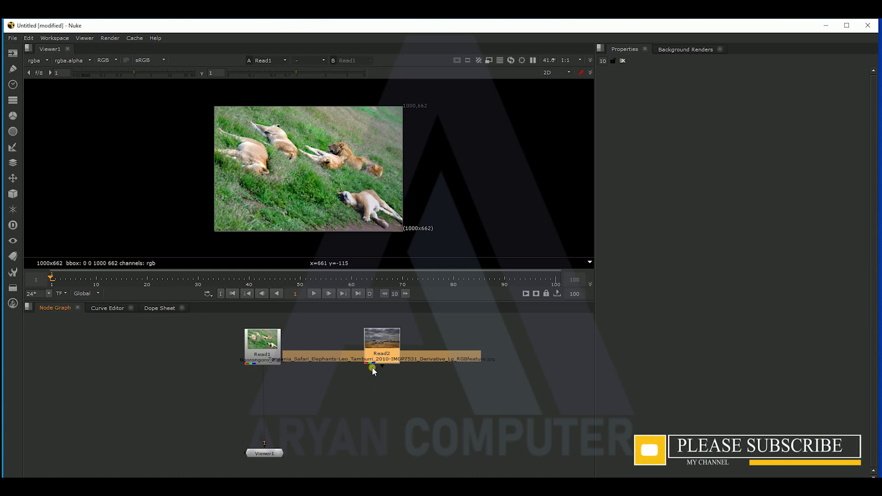
Add a Multiply [Merges] node to Read2 and place it below, between the two Read nodes
key(Tab)
text(mar)
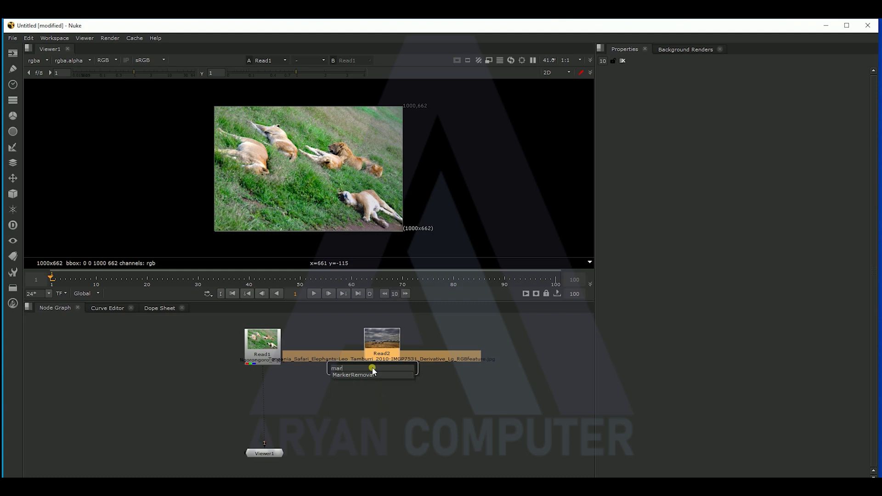
key(BackSpace)
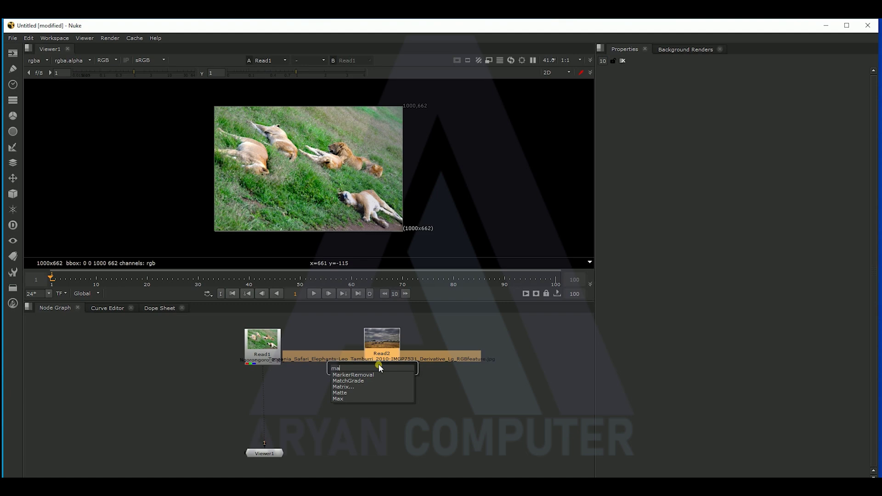
text(r)
key(BackSpace)
key(BackSpace)
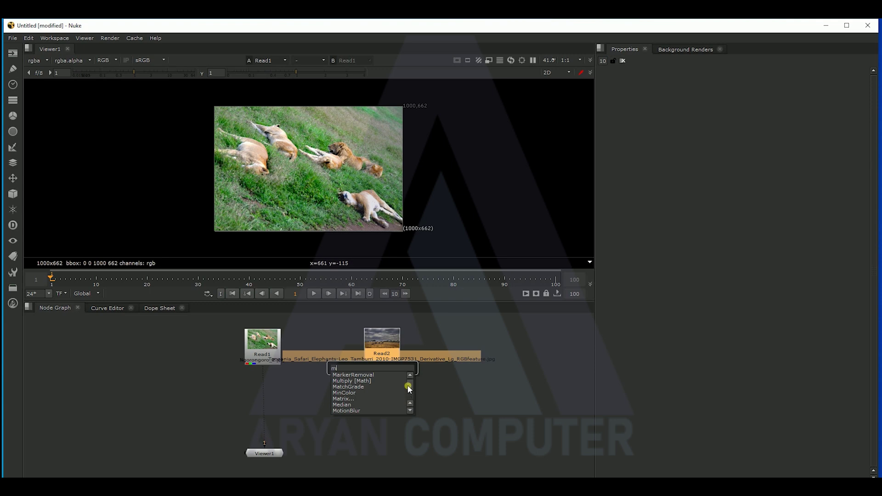
text(u)
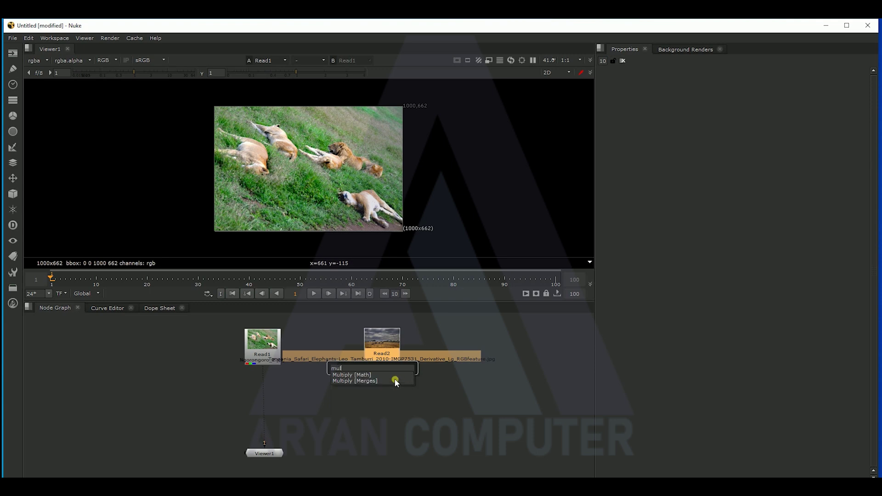
text(l)
click(396, 381)
drag(429, 348, 323, 423)
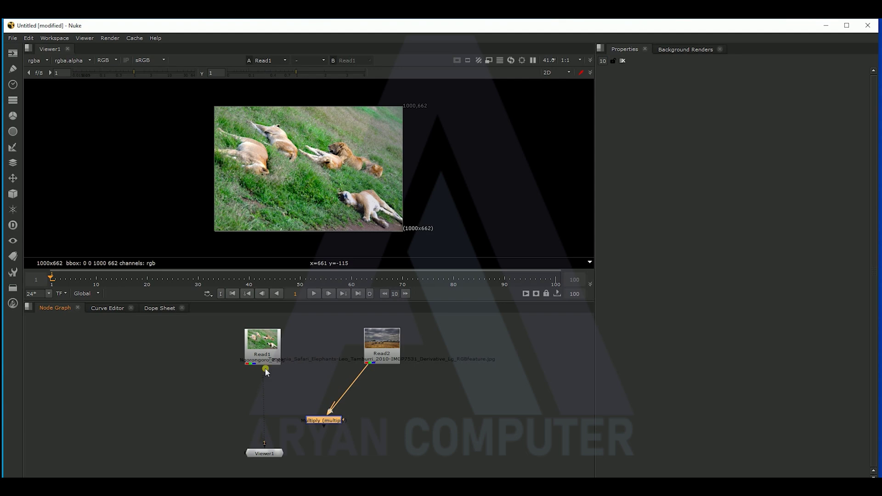
Connect Read1 to the Multiply node's B input, link the Multiply output to Viewer1, and clear the node selection
mouse_move(272, 366)
mouse_down()
mouse_move(309, 394)
mouse_move(279, 367)
mouse_up()
drag(261, 446, 323, 420)
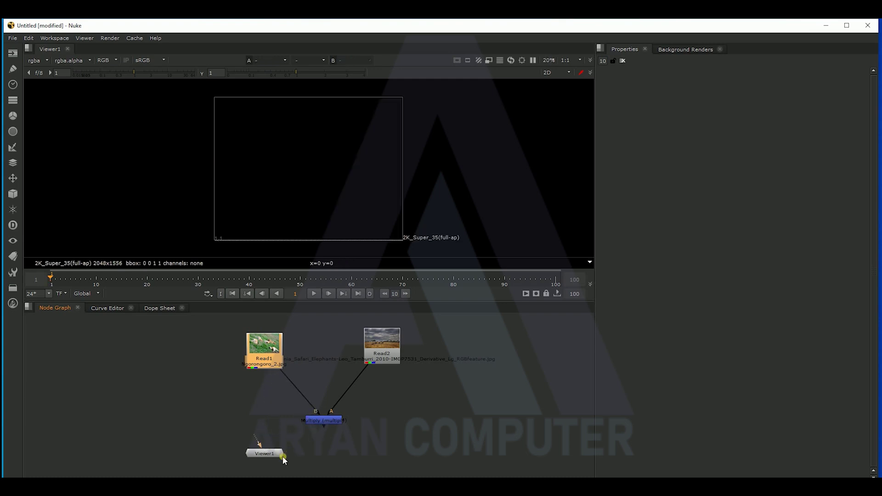
drag(253, 434, 325, 424)
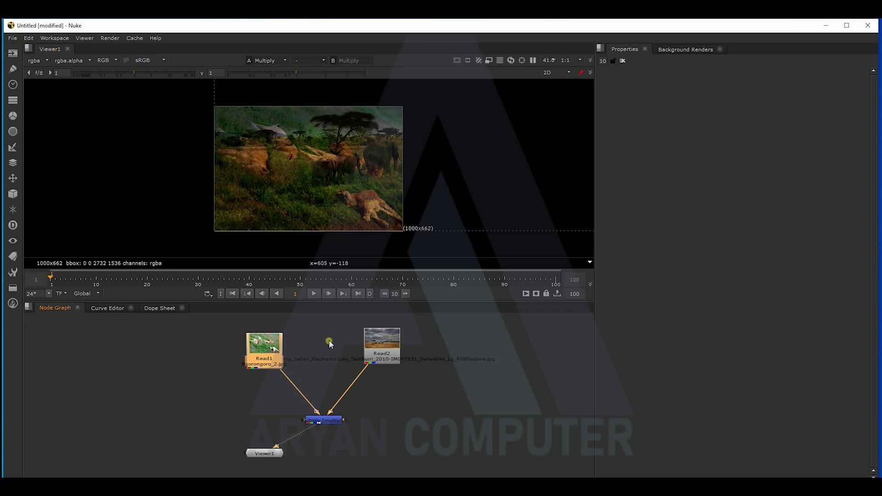
click(476, 367)
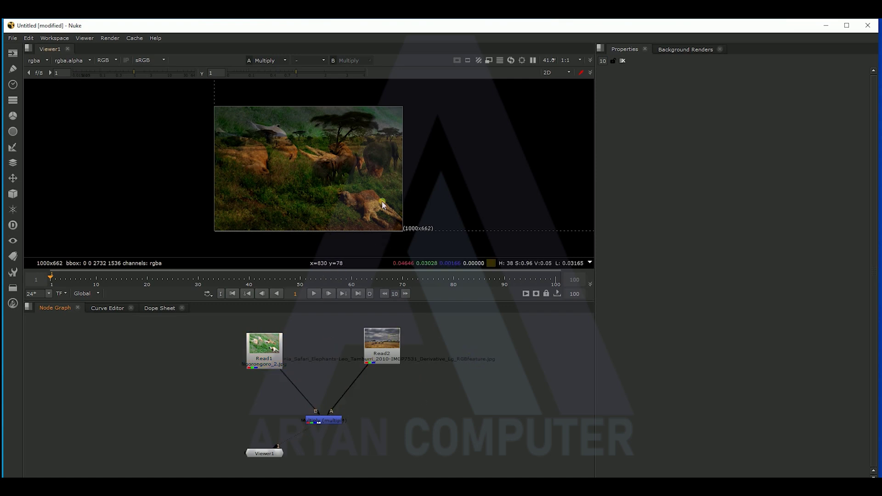